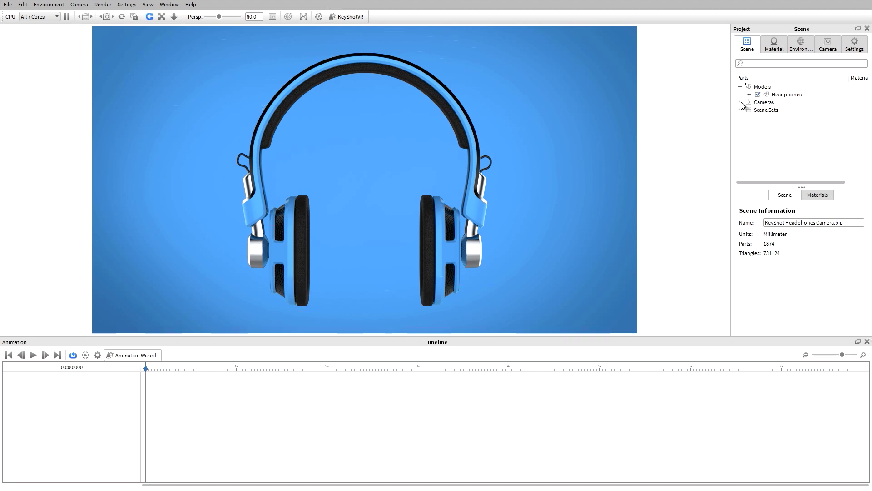
# Step: Show the Cameras list in the Scene tree and launch the Animation Wizard
pyautogui.click(741, 103)
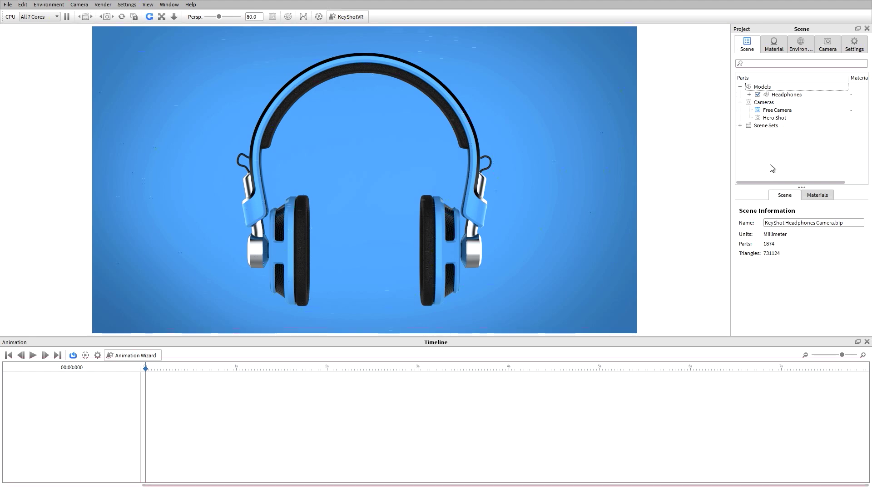
pyautogui.click(133, 356)
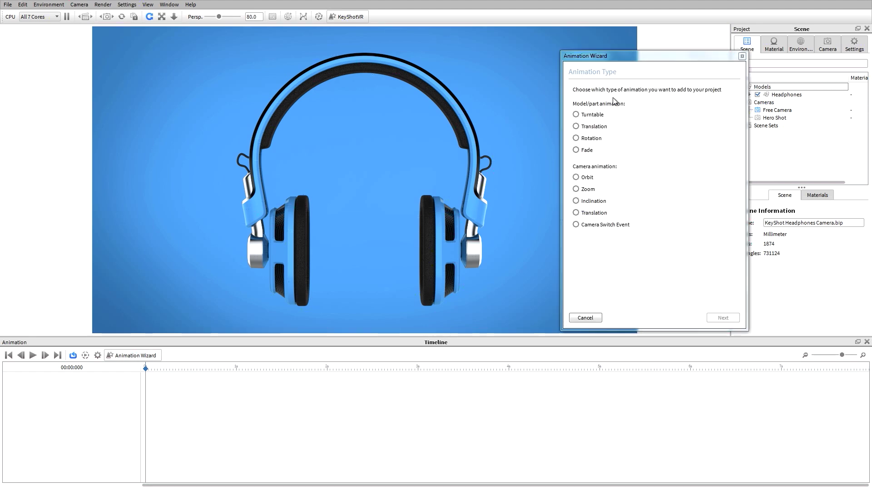
# Step: Preview Orbit, Zoom, Inclination, Translation and Camera Switch Event, then settle on Orbit
pyautogui.click(591, 178)
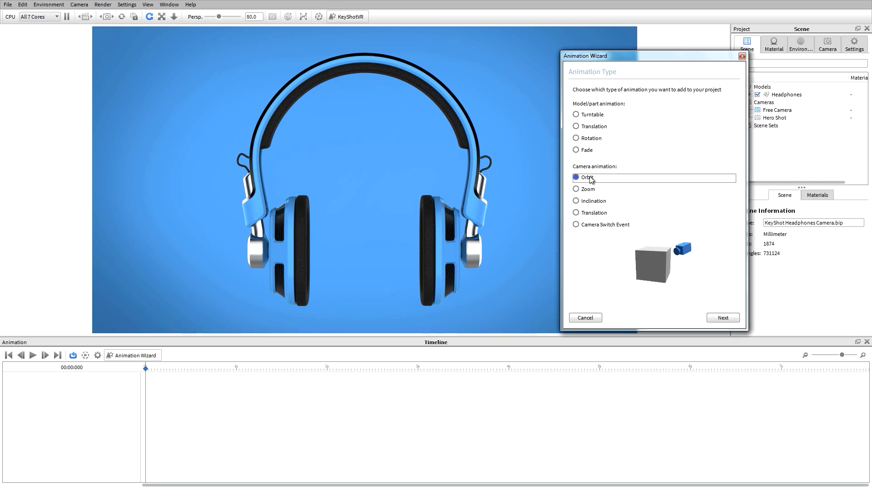
pyautogui.click(596, 189)
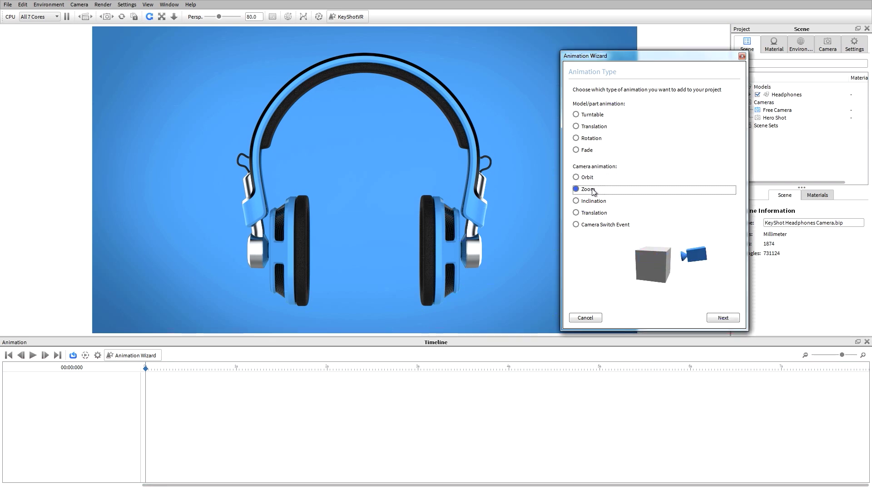
pyautogui.click(597, 202)
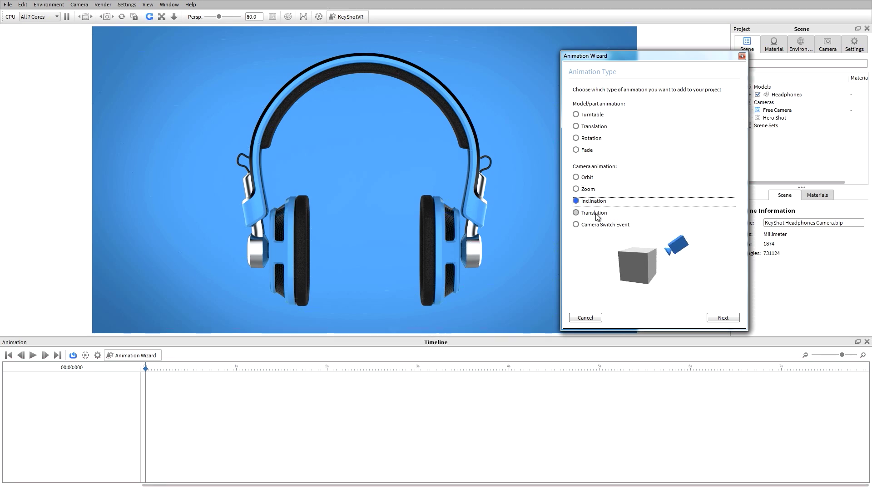
pyautogui.click(596, 214)
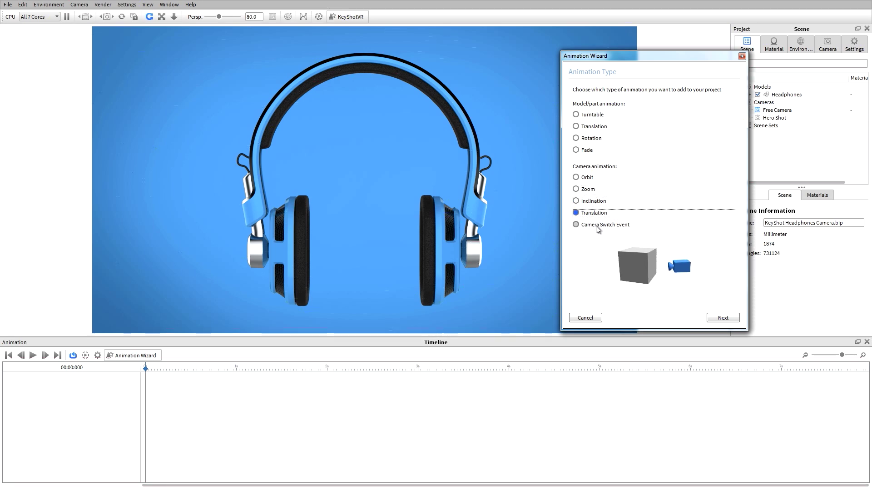
pyautogui.click(598, 226)
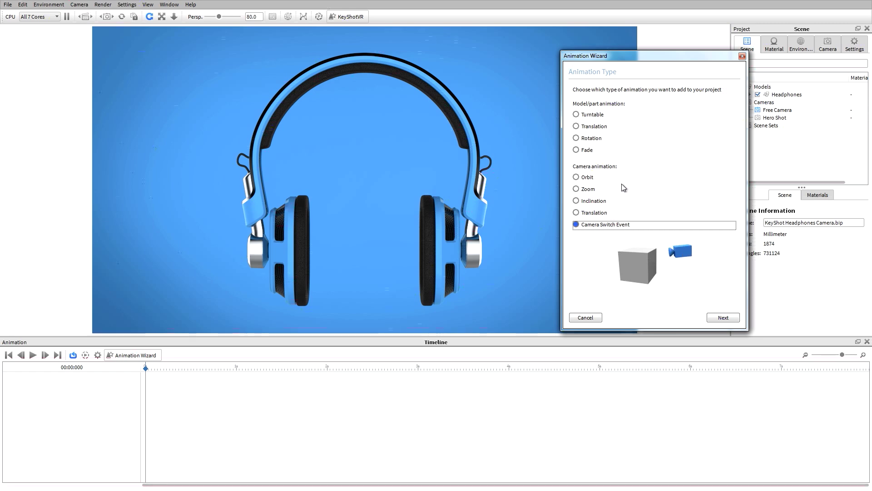
pyautogui.click(586, 178)
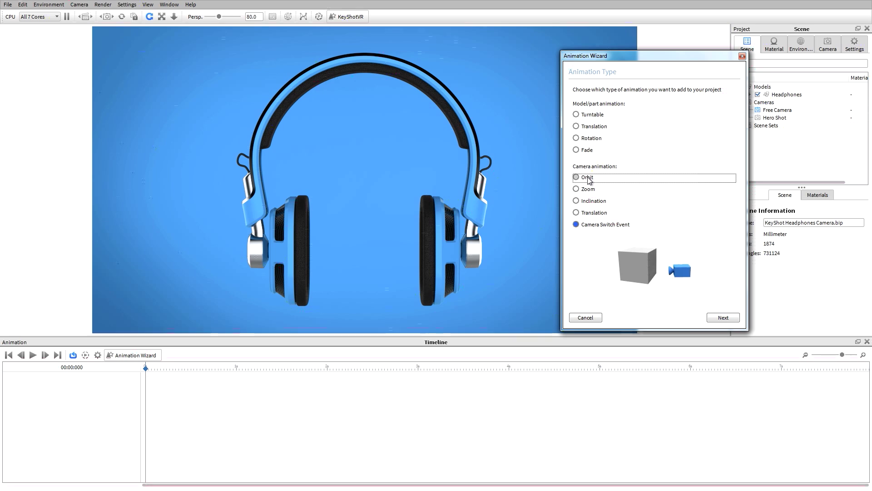
pyautogui.click(724, 319)
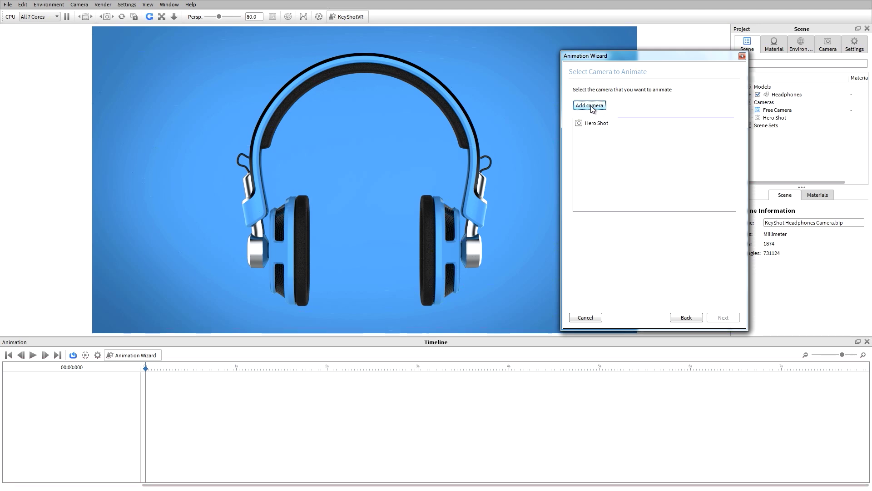
# Step: Add a new camera to animate and name it 'animation camera 1'
pyautogui.click(599, 124)
pyautogui.click(590, 105)
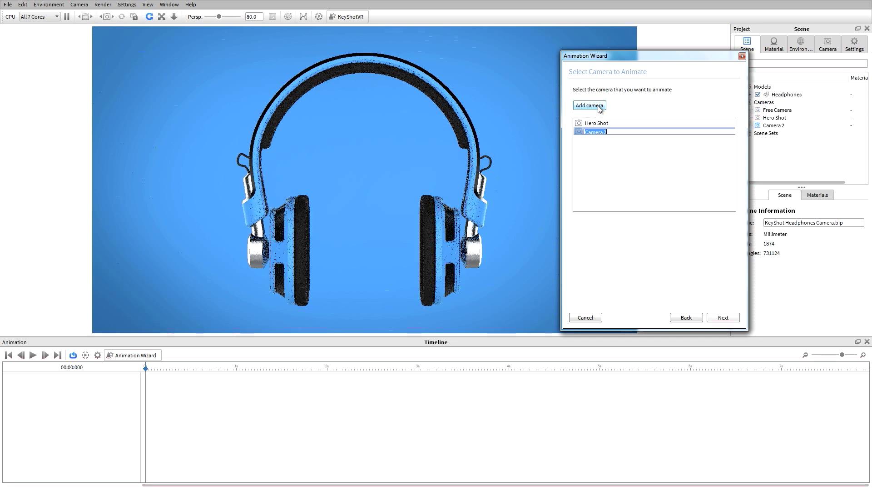
pyautogui.doubleClick(611, 130)
pyautogui.write('animation')
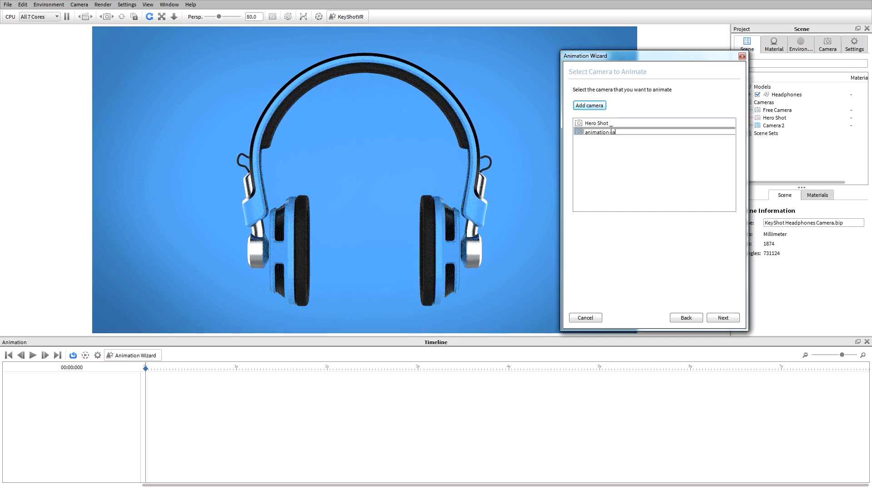
pyautogui.write(' camera 1')
pyautogui.press('Return')
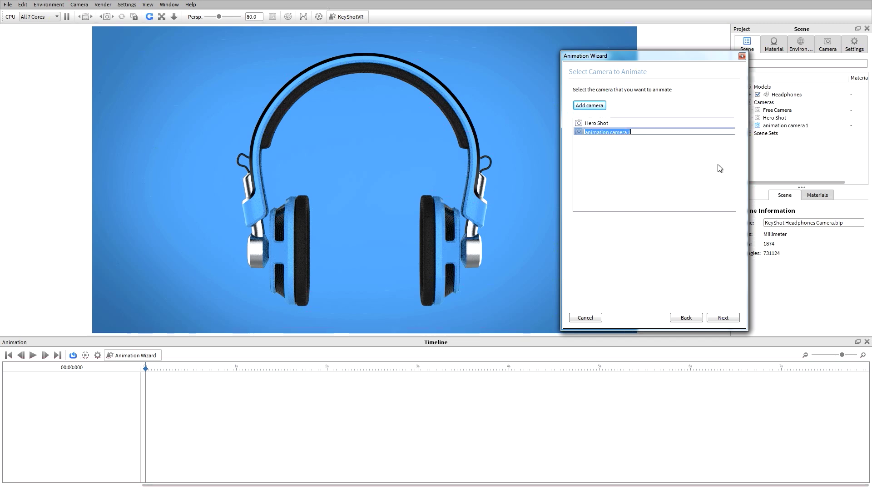
# Step: Give the 360° orbit over 0–5 s Ease In/Out motion and finish it
pyautogui.click(723, 318)
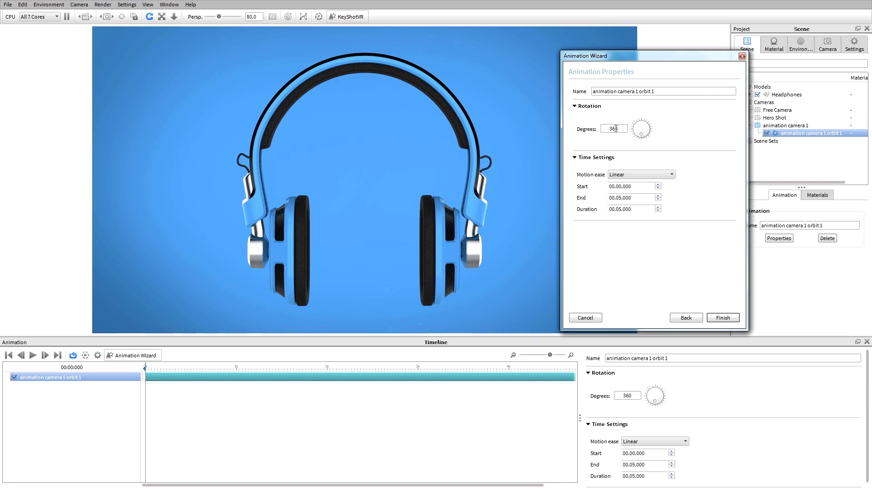
pyautogui.click(656, 173)
pyautogui.click(651, 230)
pyautogui.click(725, 318)
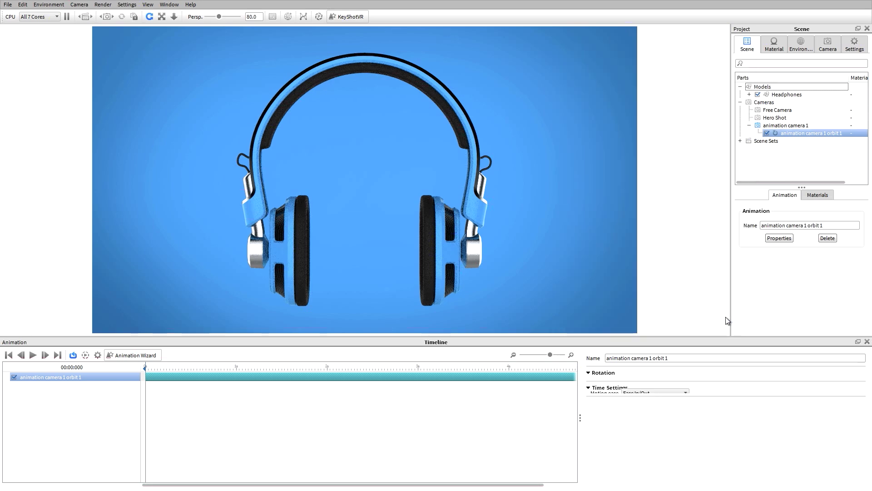
pyautogui.click(514, 355)
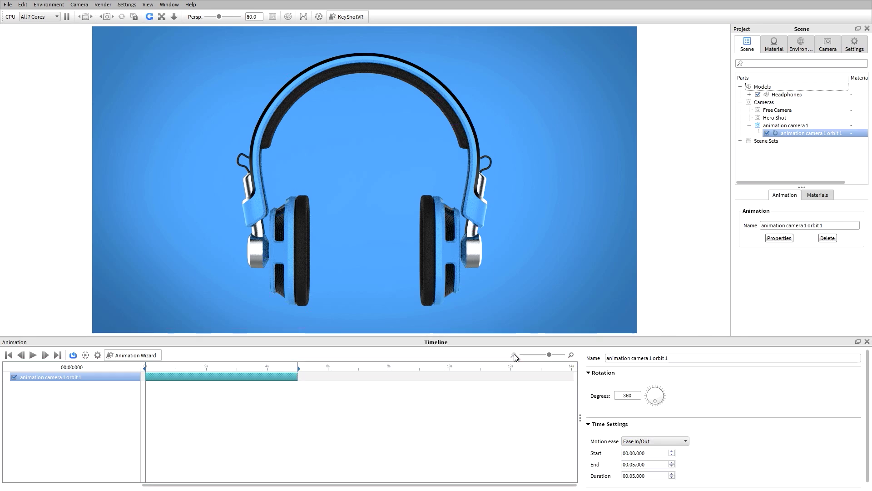
pyautogui.click(571, 355)
pyautogui.click(571, 355)
pyautogui.click(571, 355)
pyautogui.click(571, 356)
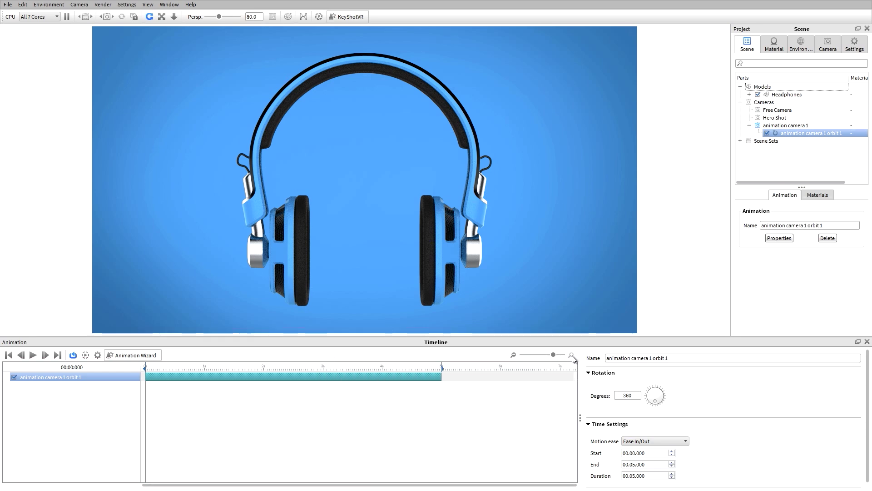
pyautogui.click(571, 355)
pyautogui.click(514, 355)
pyautogui.click(514, 355)
pyautogui.click(513, 355)
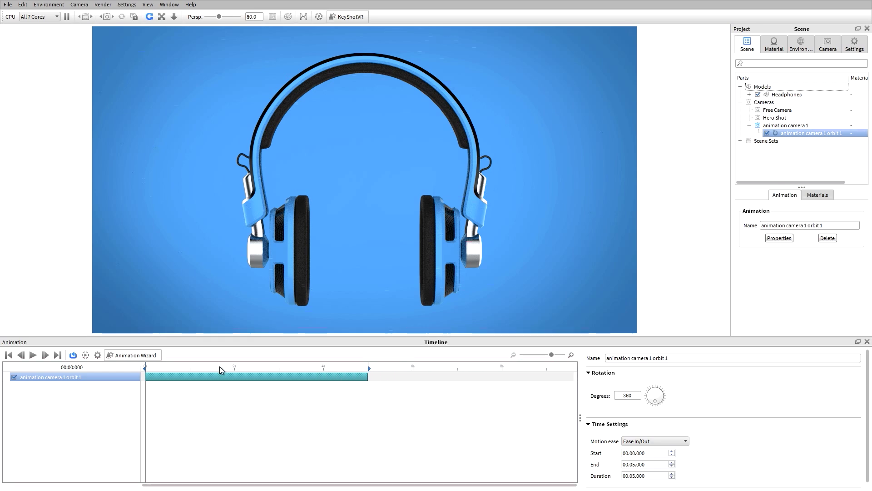
pyautogui.click(32, 355)
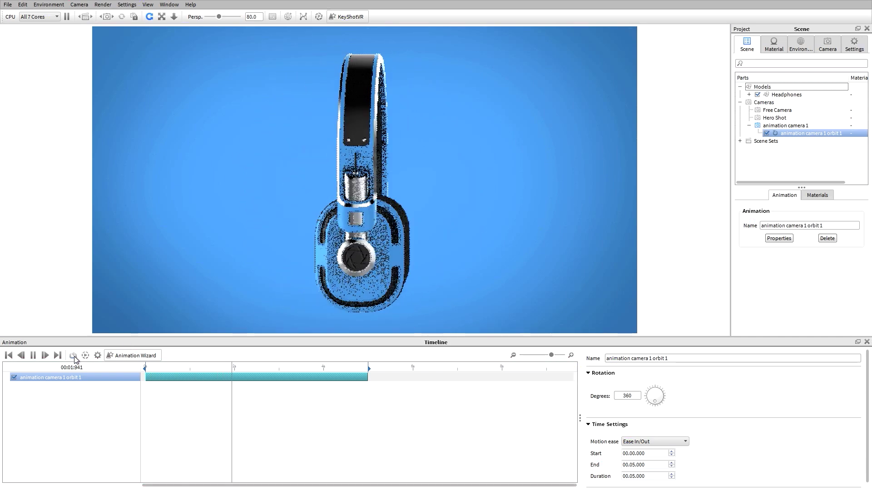
pyautogui.click(319, 16)
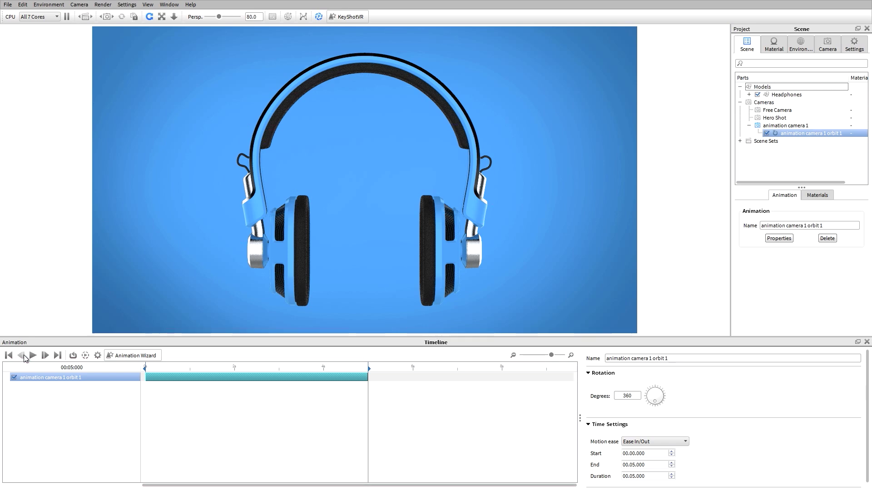
pyautogui.click(8, 355)
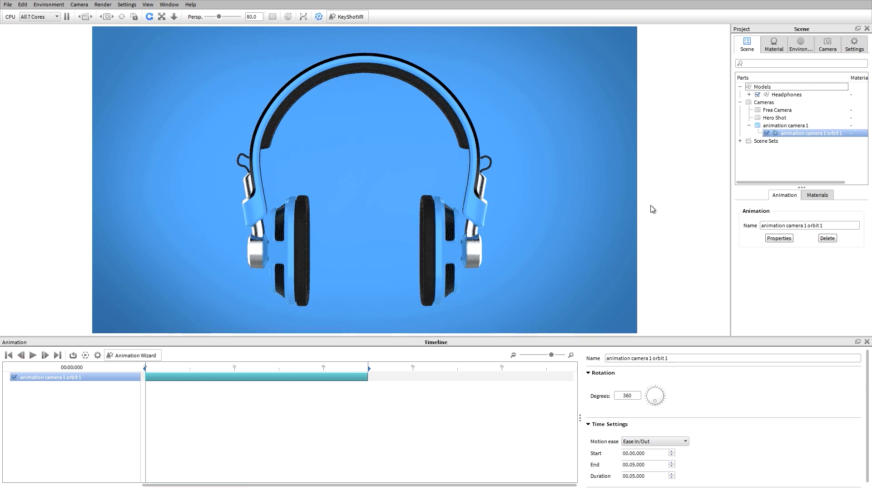
pyautogui.click(790, 125)
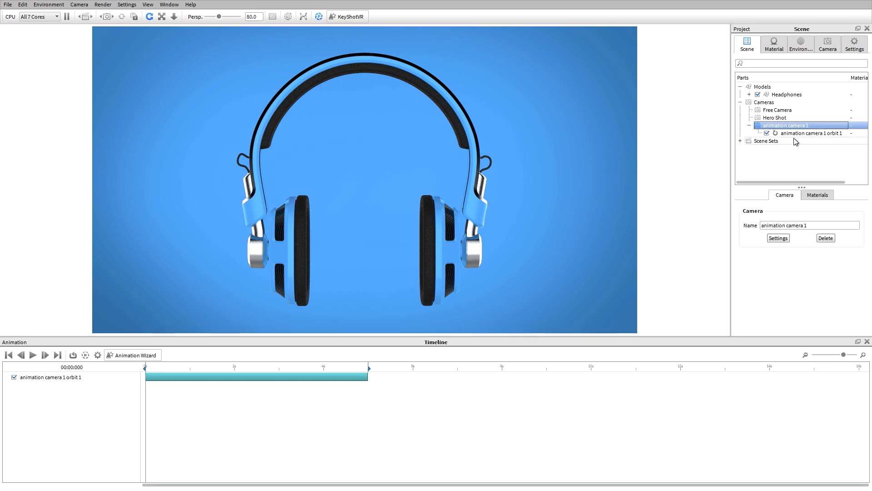
pyautogui.click(767, 134)
pyautogui.click(767, 133)
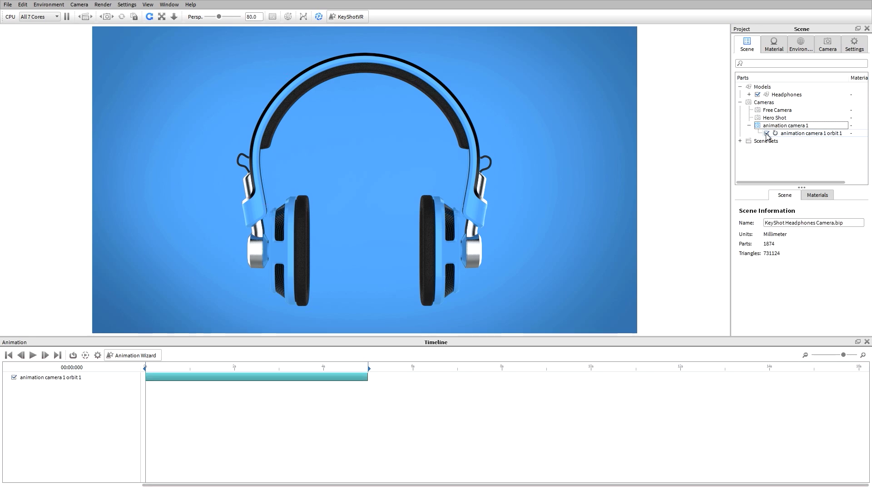
pyautogui.click(767, 133)
pyautogui.click(767, 133)
pyautogui.click(773, 118)
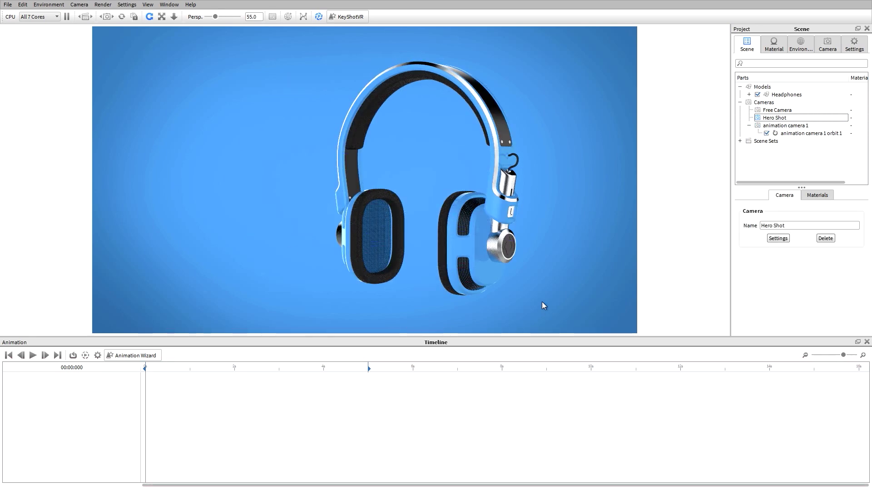
pyautogui.rightClick(792, 126)
pyautogui.click(813, 145)
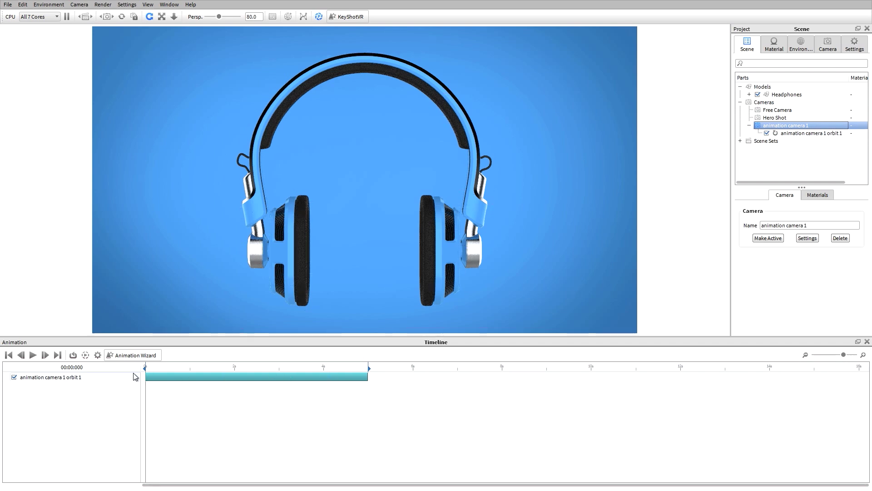
pyautogui.click(157, 356)
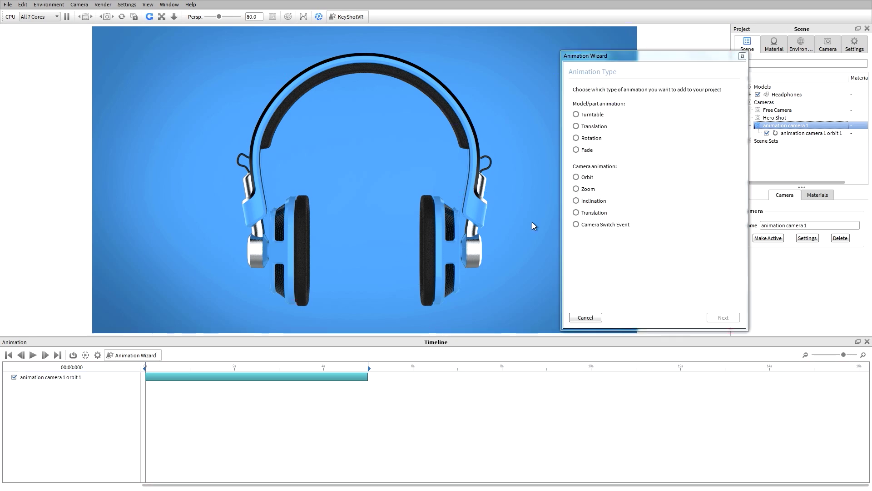
# Step: Create a Zoom on animation camera 1 with distance 300 and Ease In/Out over 5 s
pyautogui.click(589, 190)
pyautogui.click(723, 317)
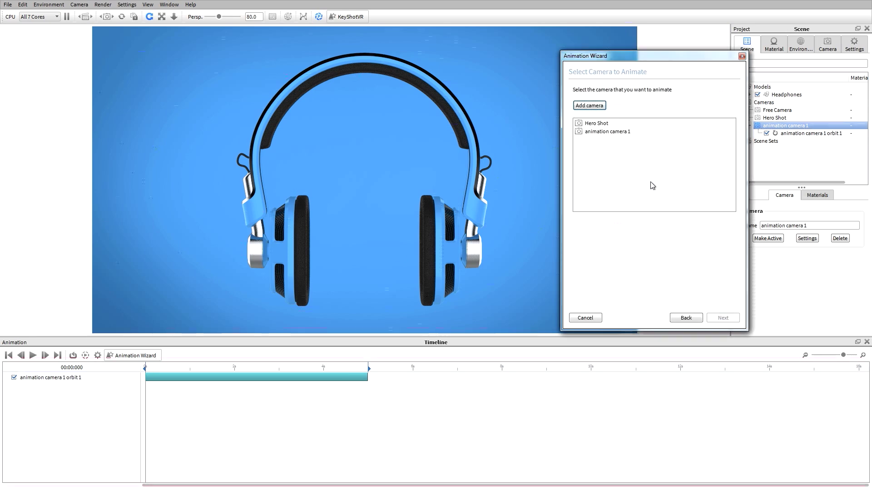
pyautogui.click(609, 131)
pyautogui.click(723, 317)
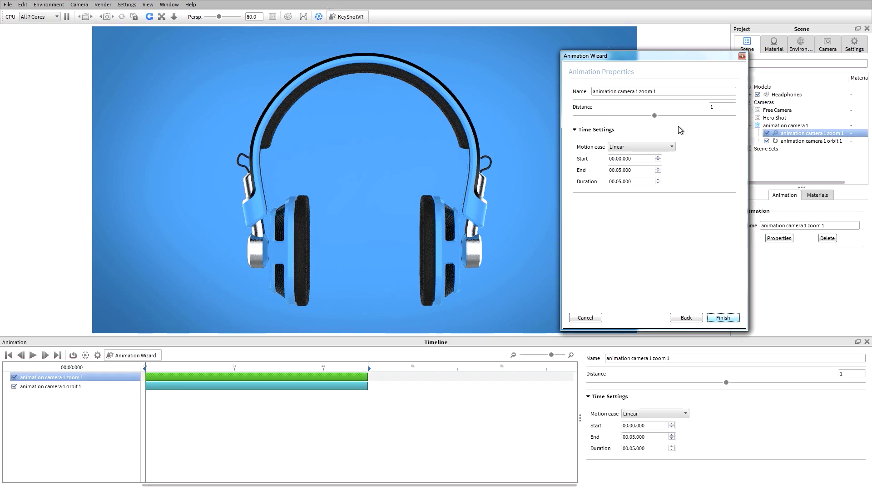
pyautogui.doubleClick(729, 106)
pyautogui.write('300')
pyautogui.click(650, 146)
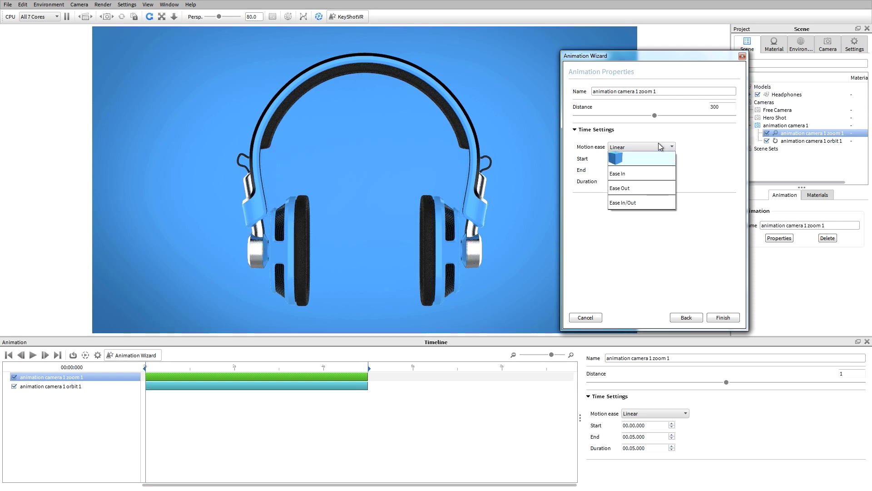
pyautogui.click(652, 202)
pyautogui.click(723, 317)
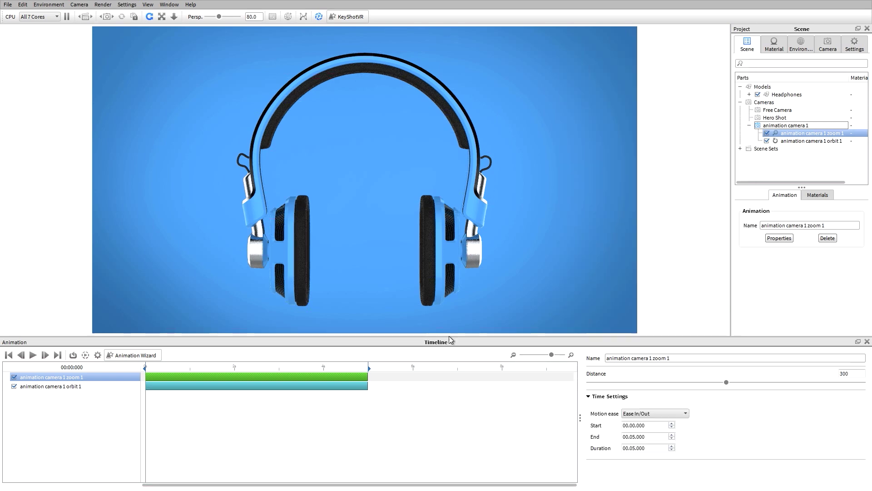
pyautogui.click(35, 357)
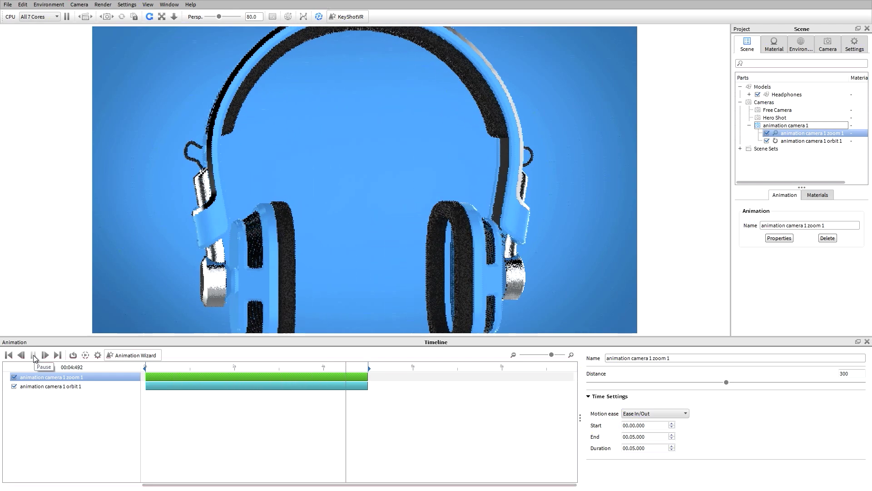
pyautogui.click(10, 356)
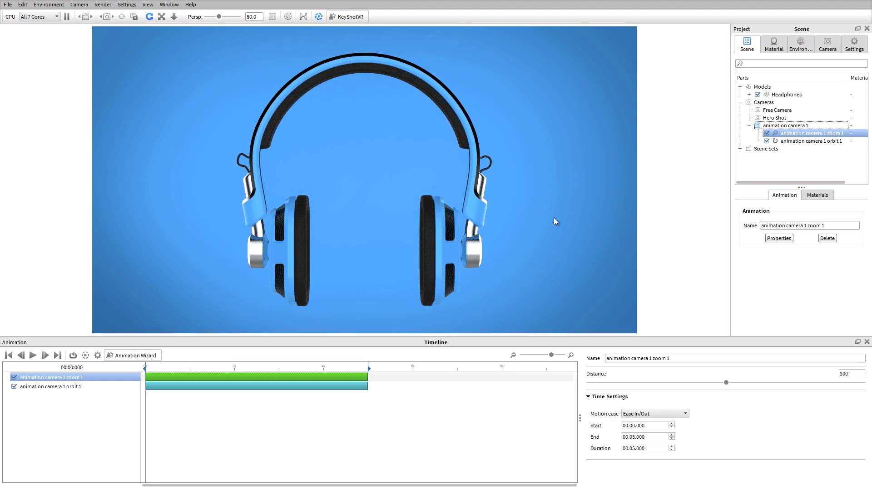
pyautogui.moveTo(554, 218); pyautogui.dragTo(423, 266)
# Step: Select the left ear-cup knob (Slider L) and aim the camera at it with Look At
pyautogui.moveTo(544, 207); pyautogui.dragTo(447, 287)
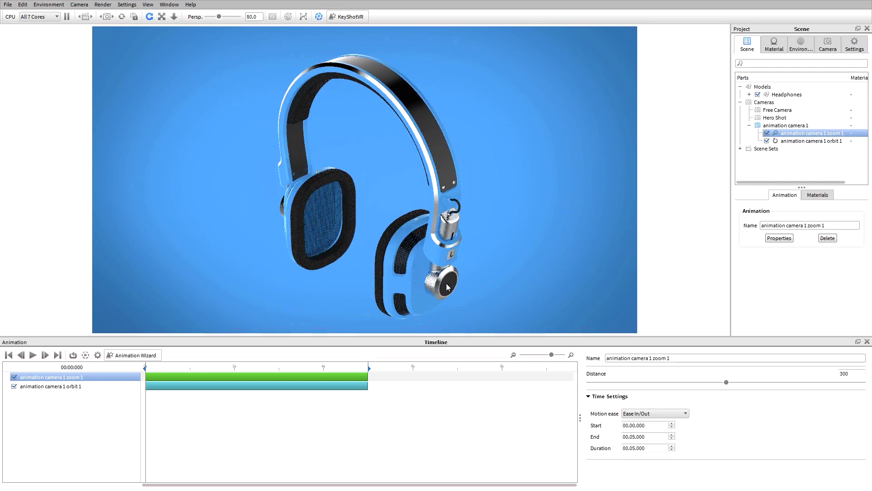
pyautogui.click(447, 287)
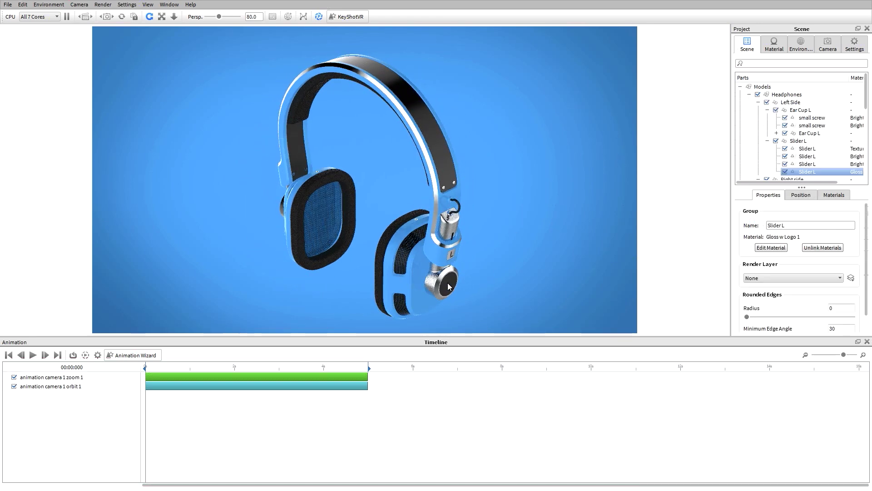
pyautogui.rightClick(808, 173)
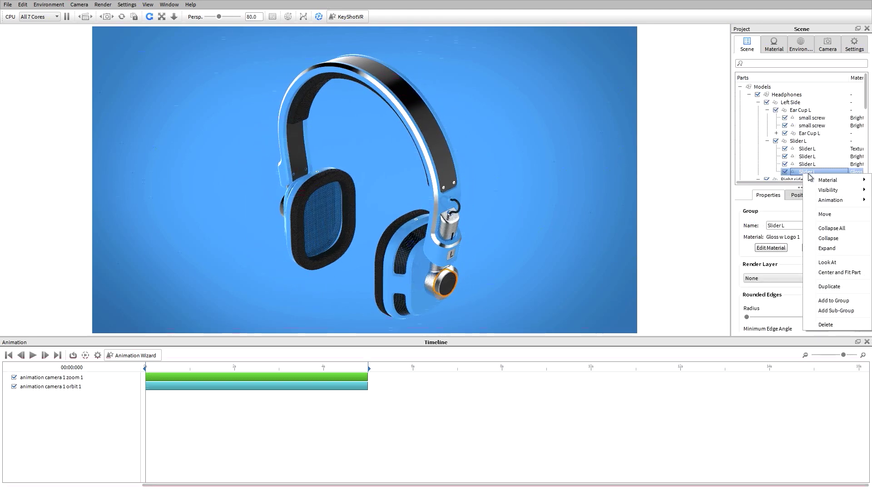
pyautogui.click(836, 263)
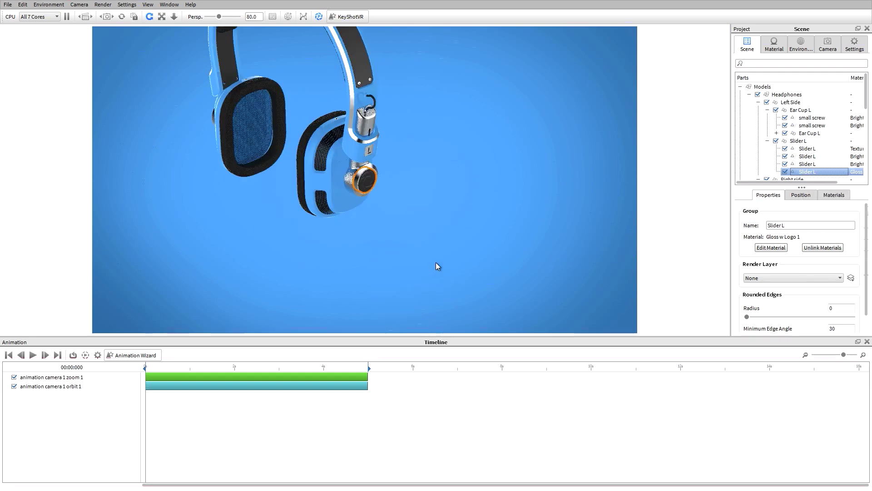
# Step: Zoom in on the knob and set the camera to azimuth -135, inclination 30
pyautogui.scroll(10, 386, 193)
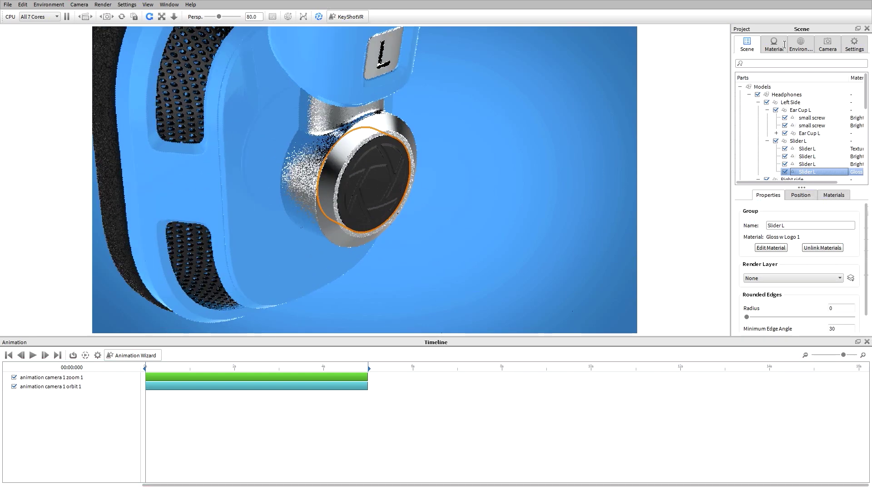
pyautogui.click(833, 47)
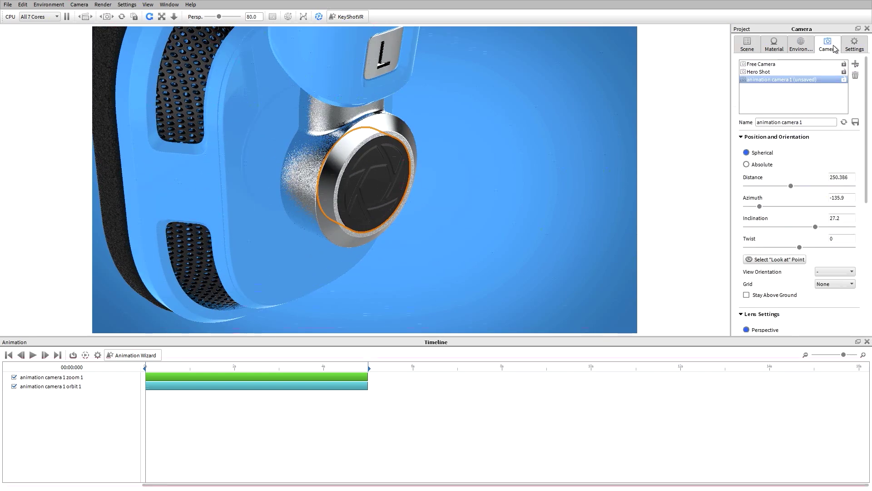
pyautogui.click(472, 218)
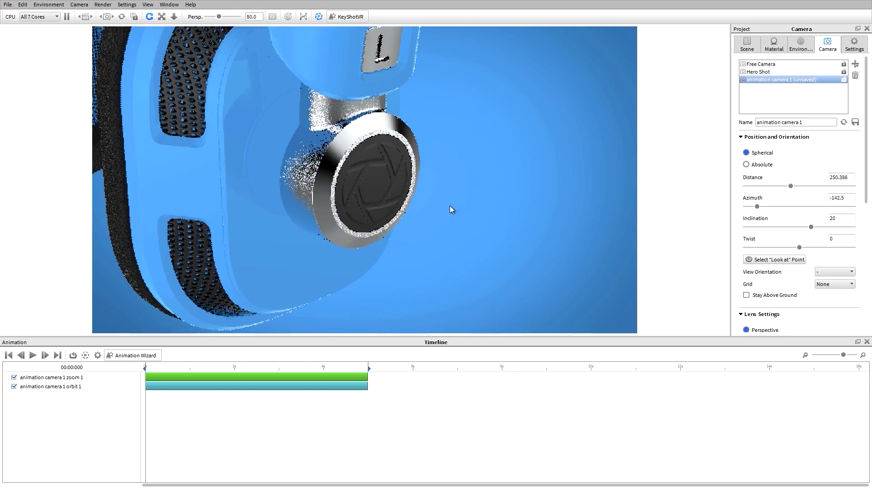
pyautogui.moveTo(450, 206); pyautogui.dragTo(478, 214)
pyautogui.doubleClick(840, 198)
pyautogui.write('-1')
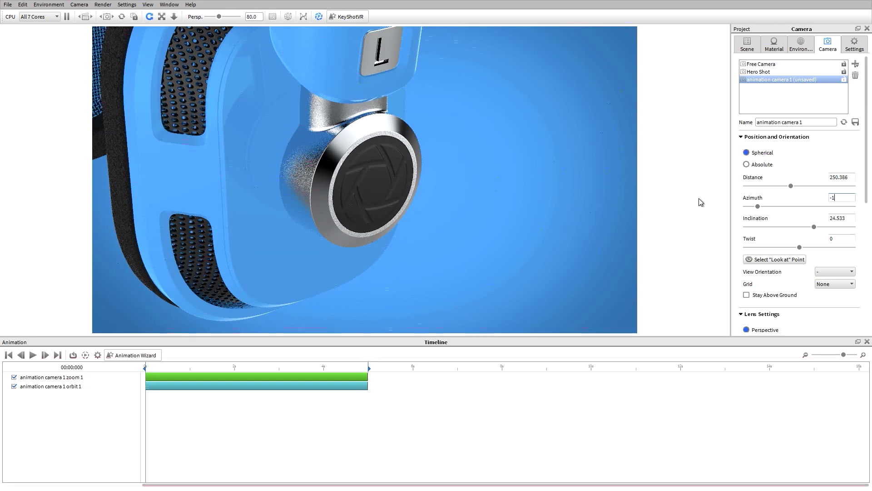
pyautogui.write('35')
pyautogui.press('Tab')
pyautogui.write('30')
pyautogui.press('Tab')
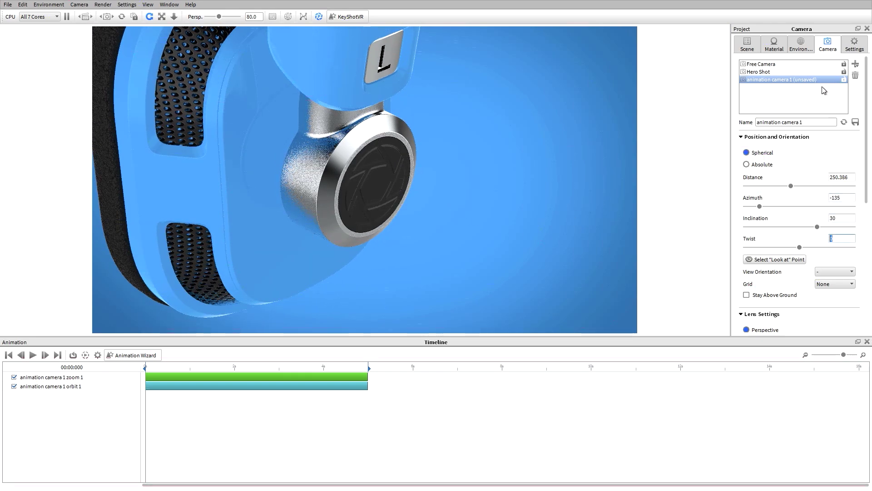
# Step: Save this view as a new camera named 'animation camera 2' and reopen the Animation Wizard
pyautogui.click(855, 64)
pyautogui.click(848, 72)
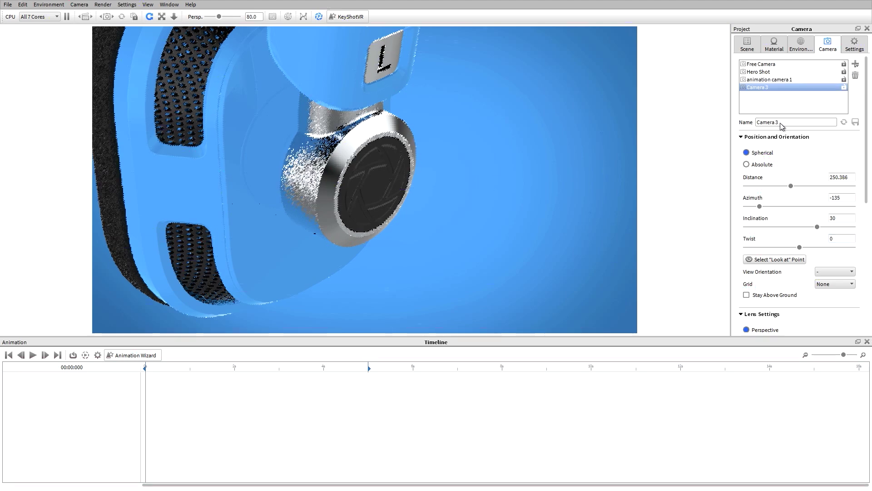
pyautogui.tripleClick(798, 122)
pyautogui.write('an')
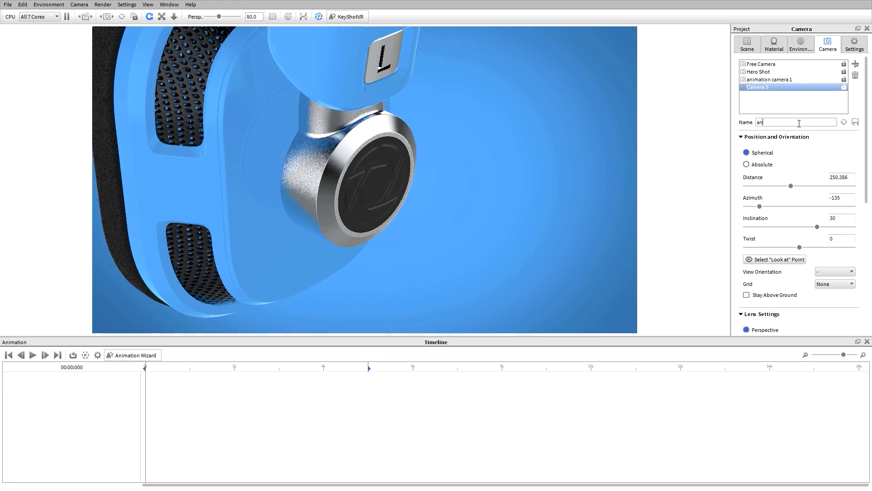
pyautogui.write('imation camera 2')
pyautogui.click(147, 355)
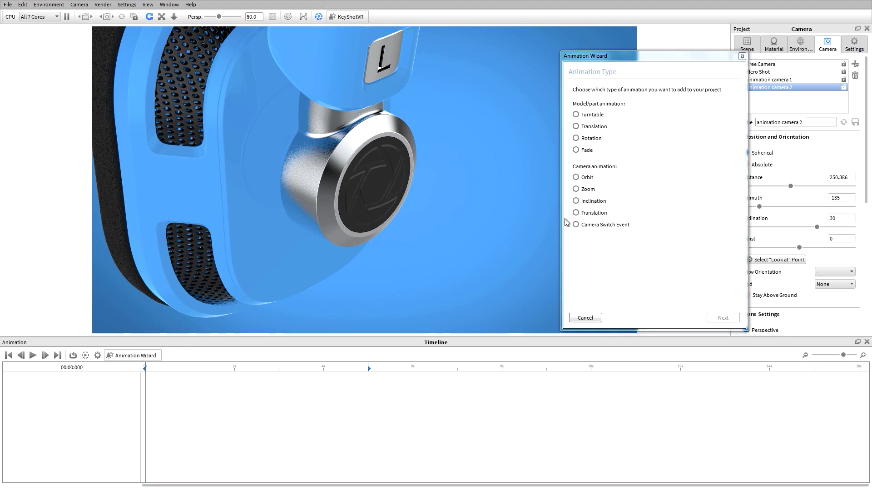
# Step: Choose an Orbit animation for animation camera 2
pyautogui.click(595, 179)
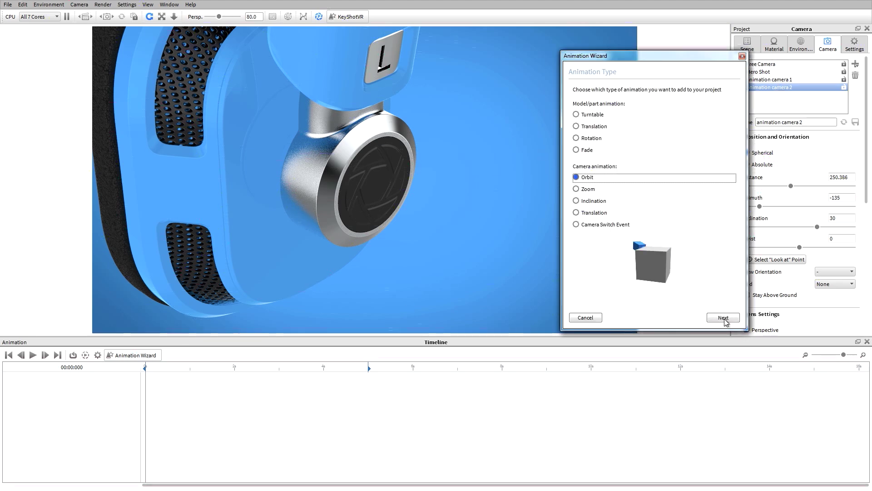
pyautogui.click(723, 318)
pyautogui.click(604, 140)
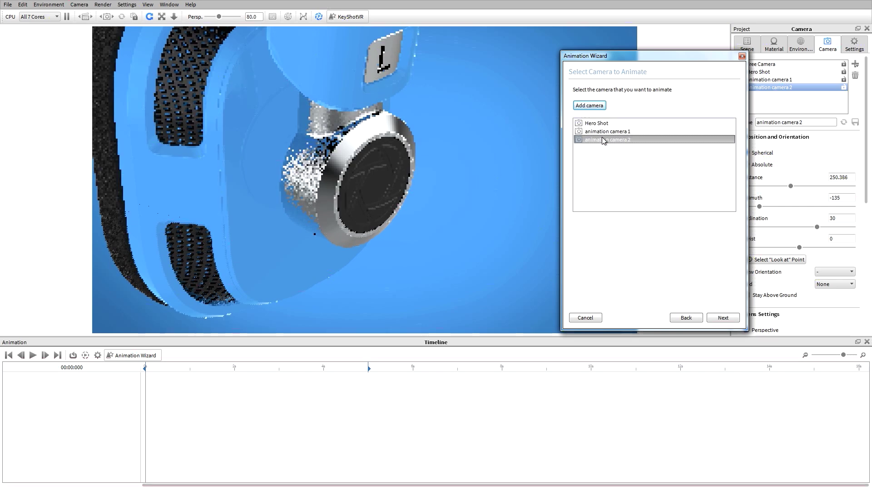
pyautogui.click(723, 318)
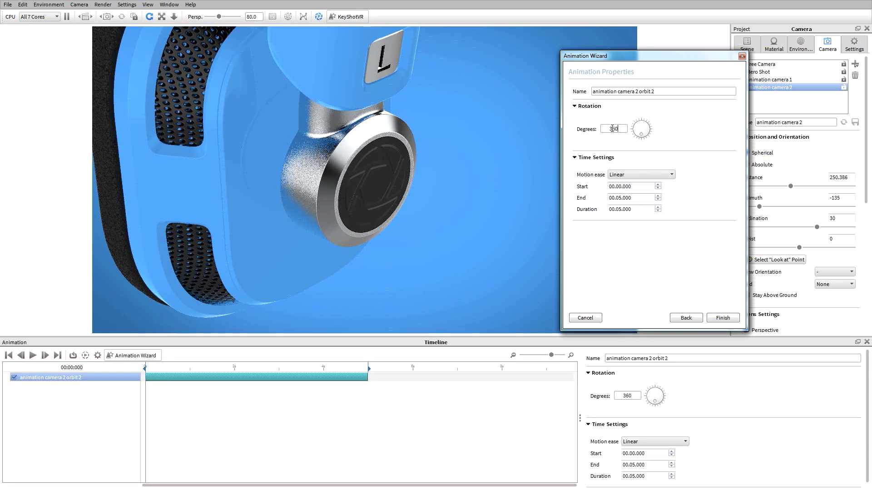
# Step: Set the orbit to 90°, starting at 5 s, with Ease In/Out, and finish
pyautogui.write('90')
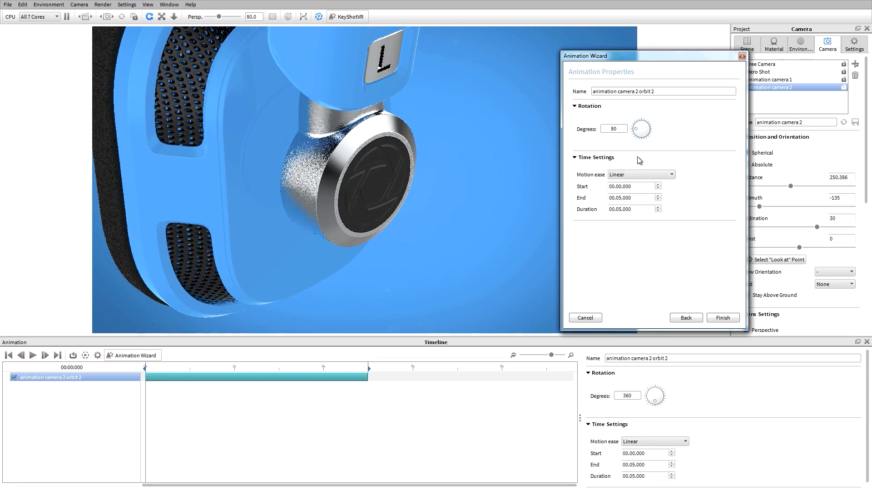
pyautogui.click(658, 175)
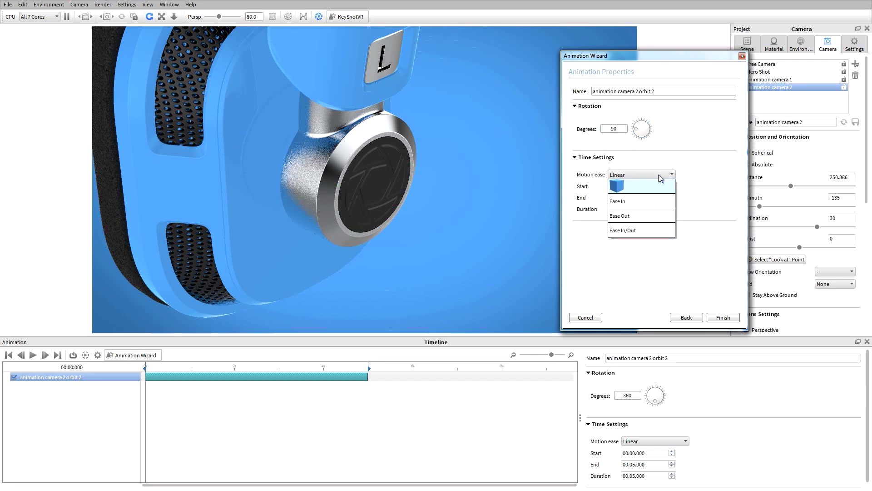
pyautogui.click(676, 148)
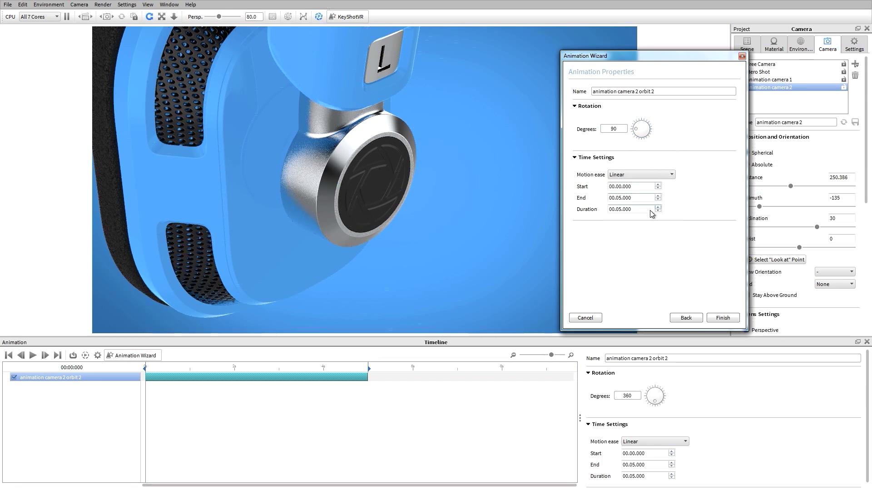
pyautogui.click(658, 185)
pyautogui.click(658, 185)
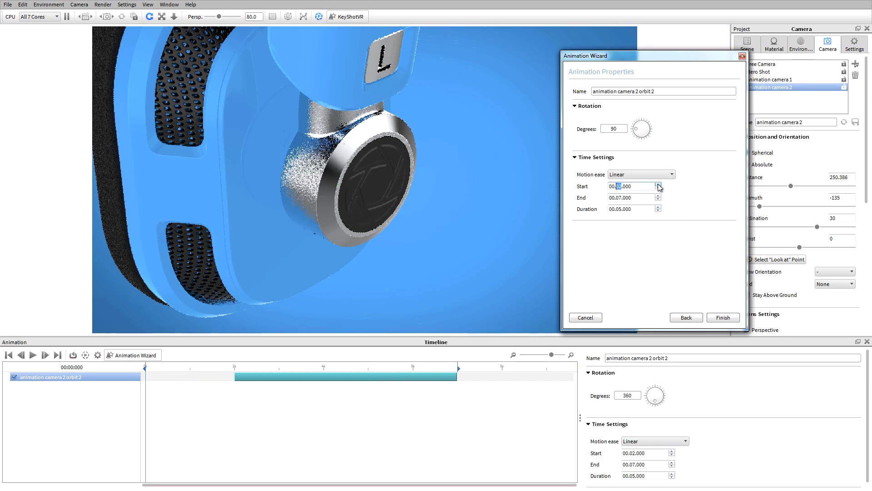
pyautogui.click(658, 184)
pyautogui.click(659, 185)
pyautogui.click(658, 184)
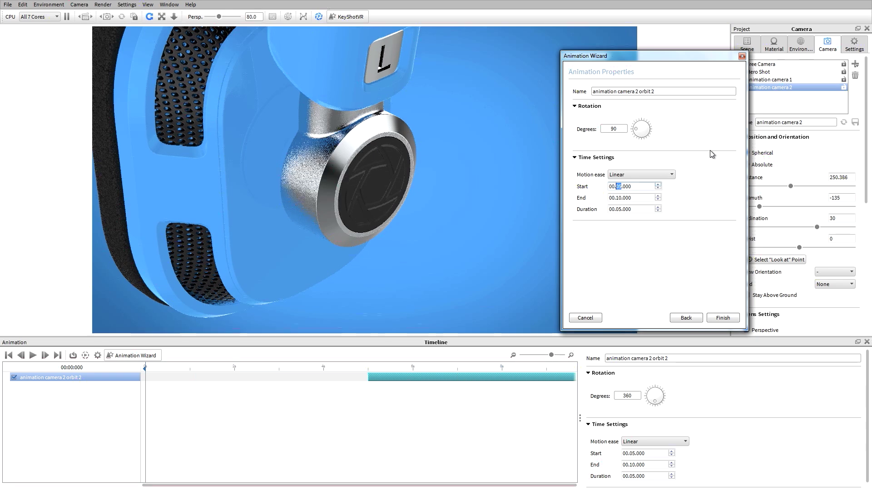
pyautogui.click(672, 175)
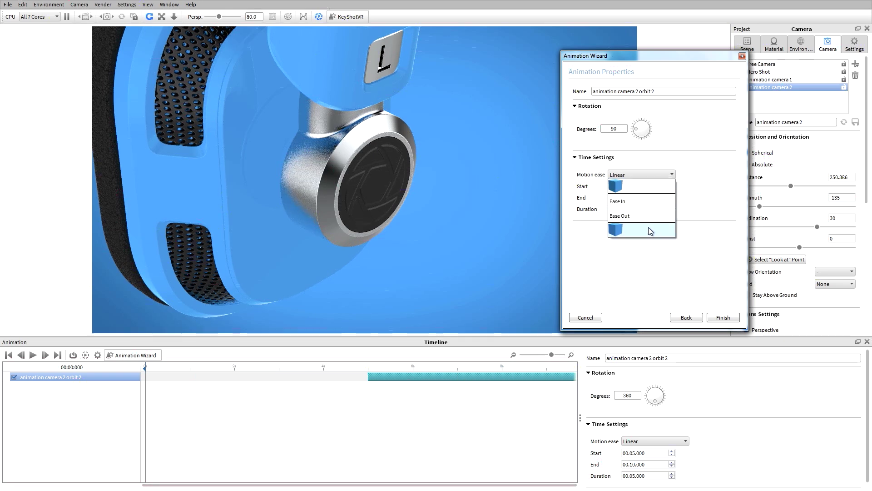
pyautogui.click(648, 227)
pyautogui.click(723, 318)
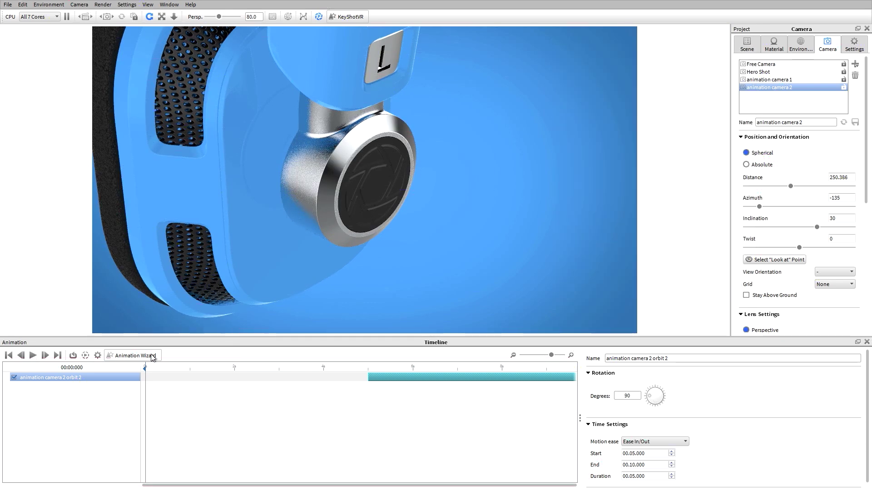
# Step: Start an Inclination animation for animation camera 2
pyautogui.click(135, 355)
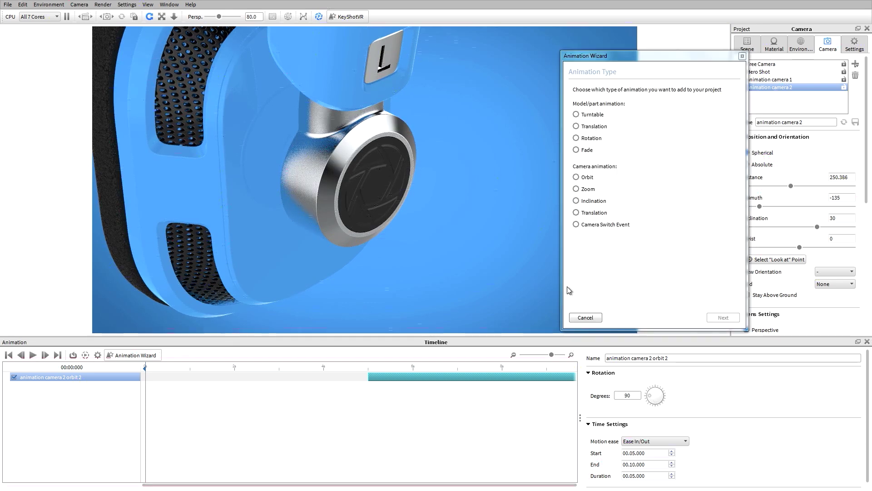
pyautogui.click(591, 200)
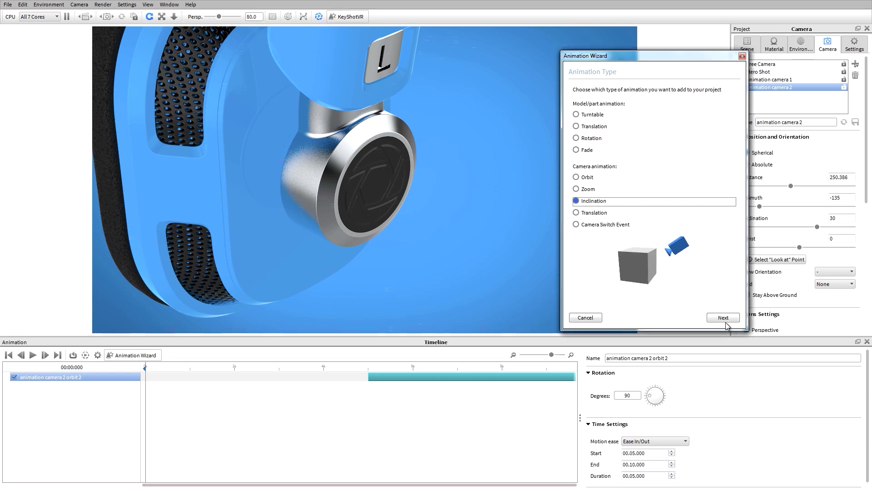
pyautogui.click(722, 318)
pyautogui.click(608, 139)
pyautogui.click(724, 317)
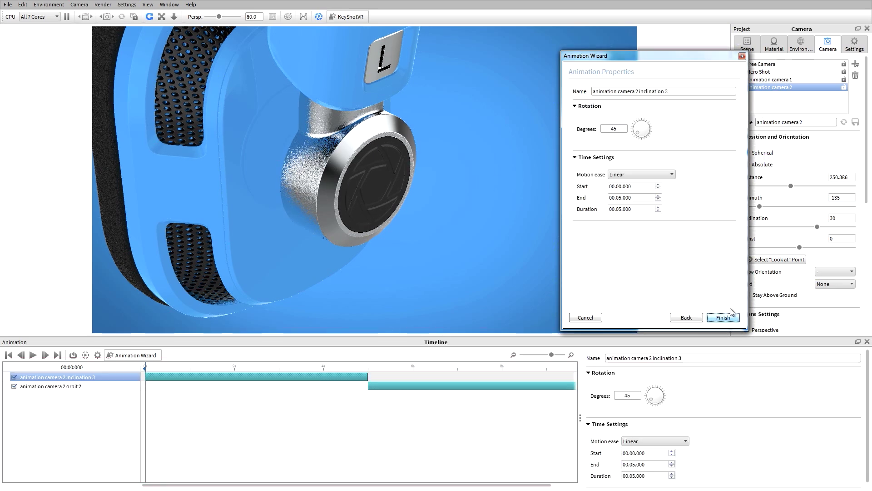
# Step: Set -30° inclination from 5 s with Ease In/Out, then play from just before 5 s
pyautogui.doubleClick(614, 129)
pyautogui.write('-30')
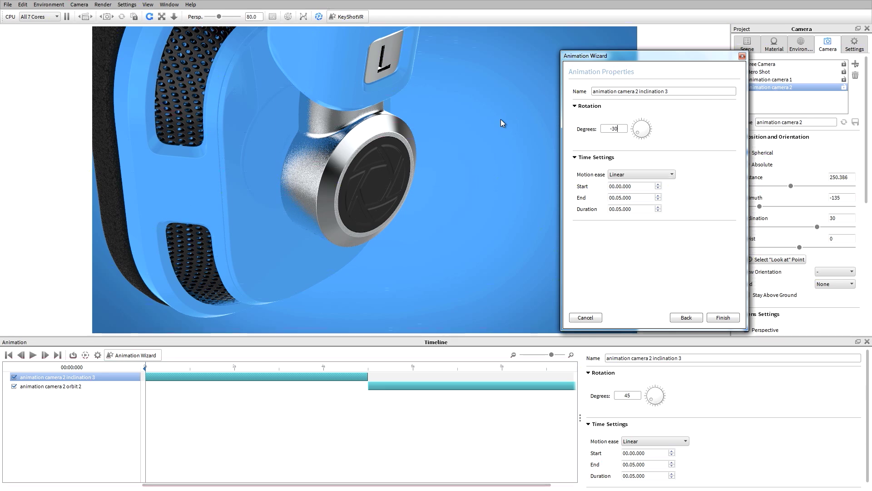
pyautogui.press('Tab')
pyautogui.click(658, 185)
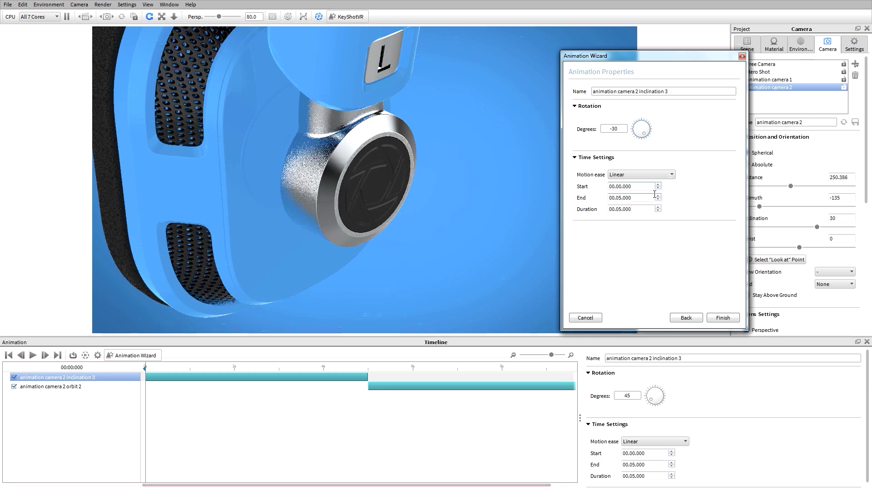
pyautogui.click(658, 185)
pyautogui.click(657, 184)
pyautogui.click(658, 185)
pyautogui.click(658, 184)
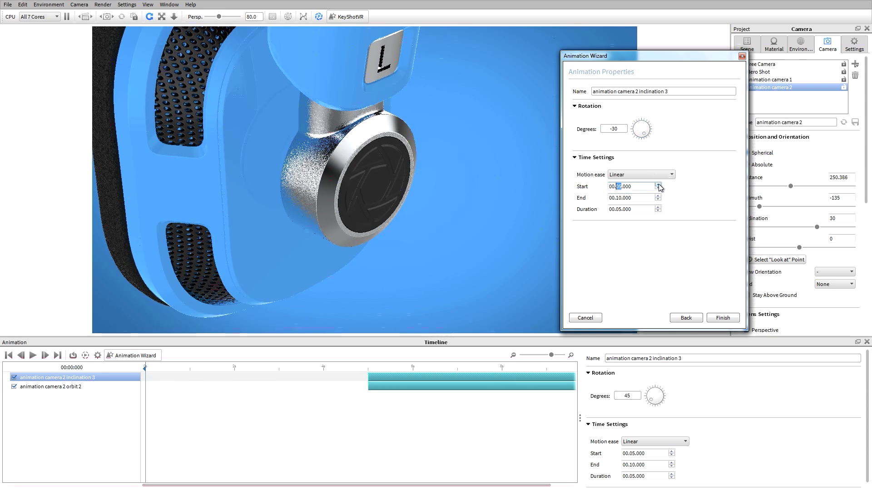
pyautogui.click(658, 177)
pyautogui.click(650, 233)
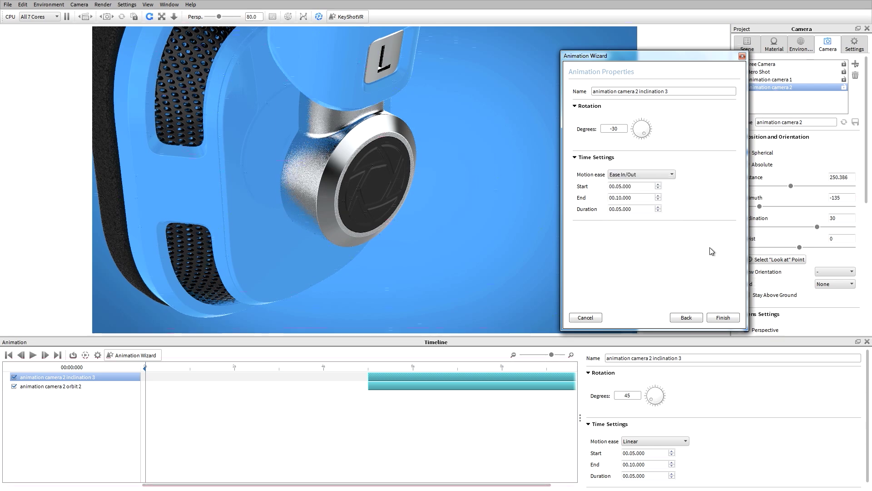
pyautogui.click(723, 318)
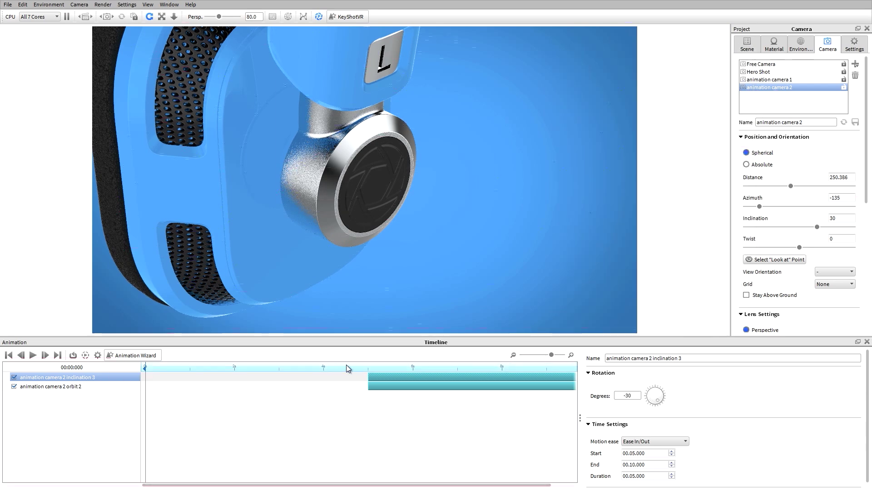
pyautogui.click(364, 365)
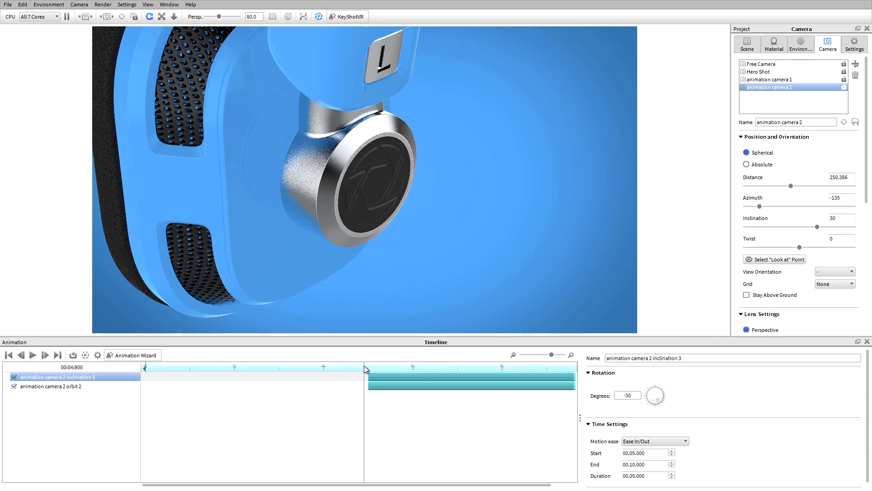
pyautogui.click(31, 356)
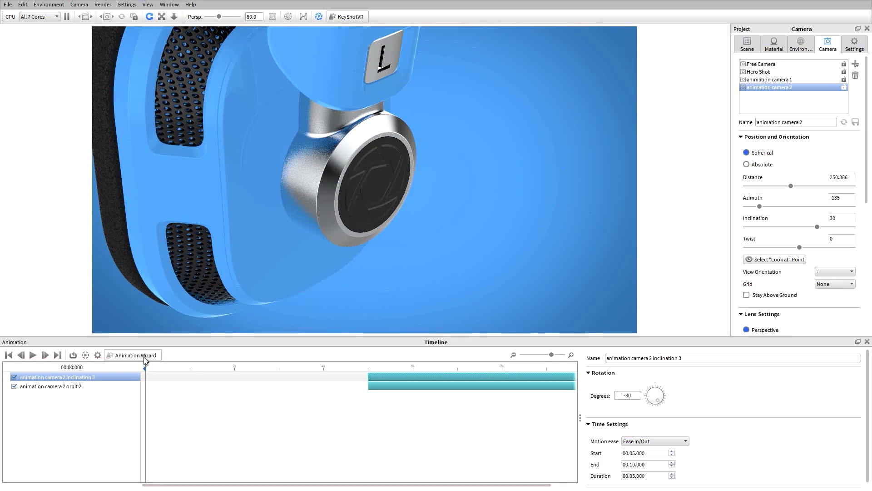
# Step: Start a Camera Switch Event with animation camera 1 as the source camera
pyautogui.click(136, 355)
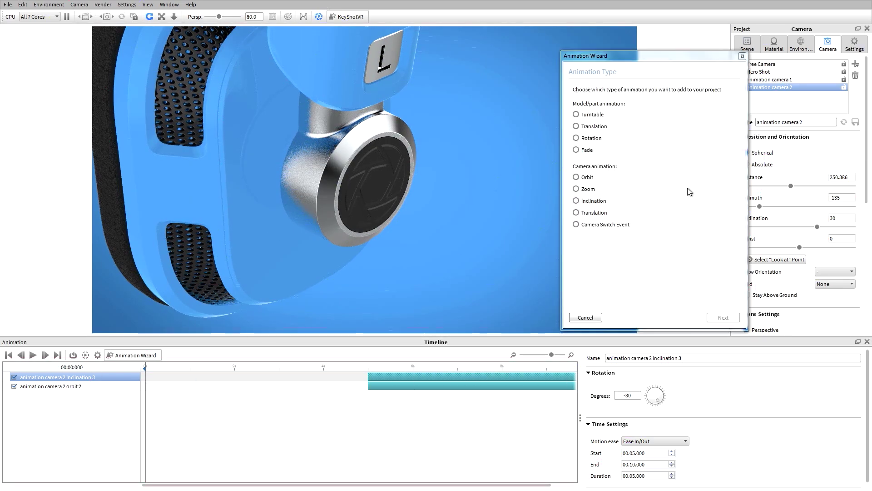
pyautogui.click(599, 225)
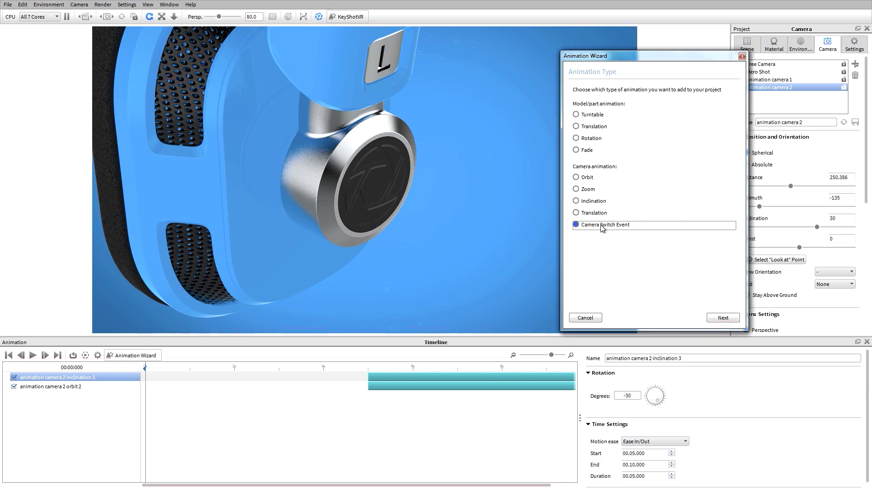
pyautogui.click(727, 318)
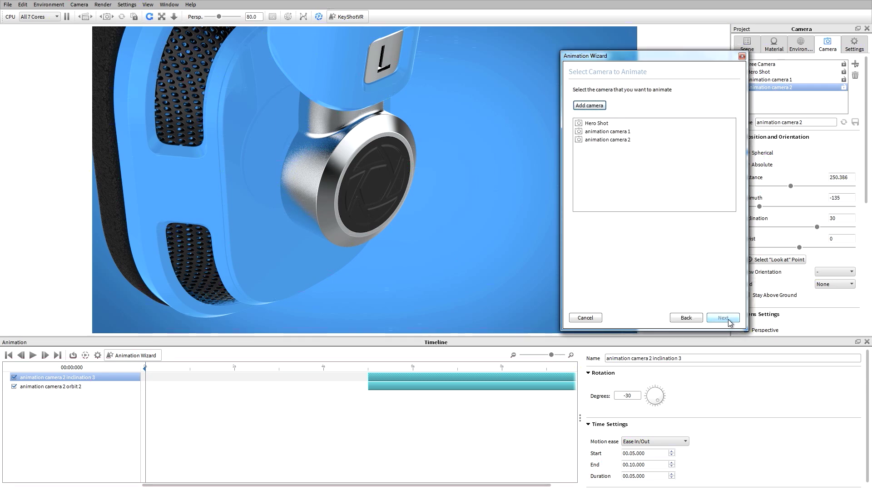
pyautogui.click(636, 131)
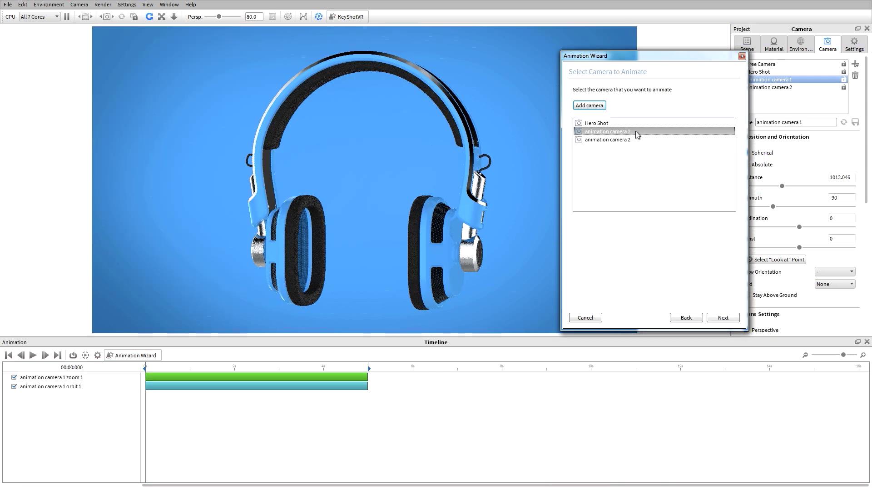
pyautogui.click(726, 319)
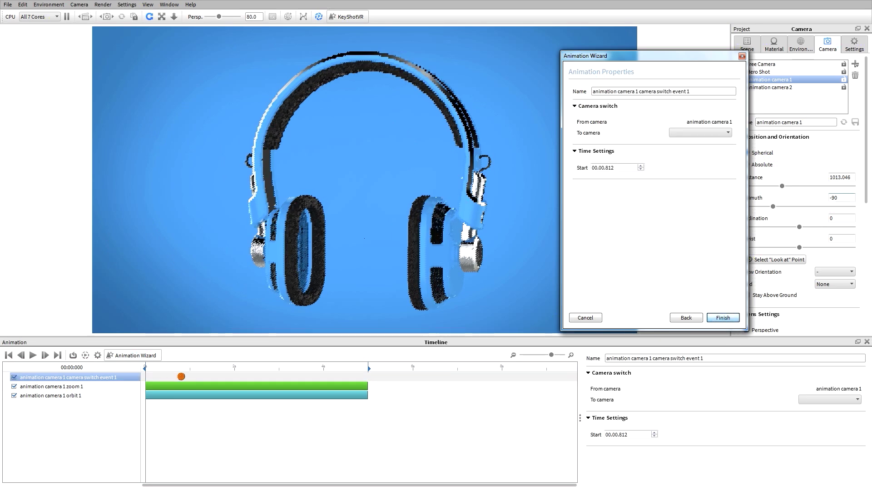
# Step: Make the switch cut to animation camera 2 at 00.05.000 and finish the event
pyautogui.click(708, 132)
pyautogui.click(707, 147)
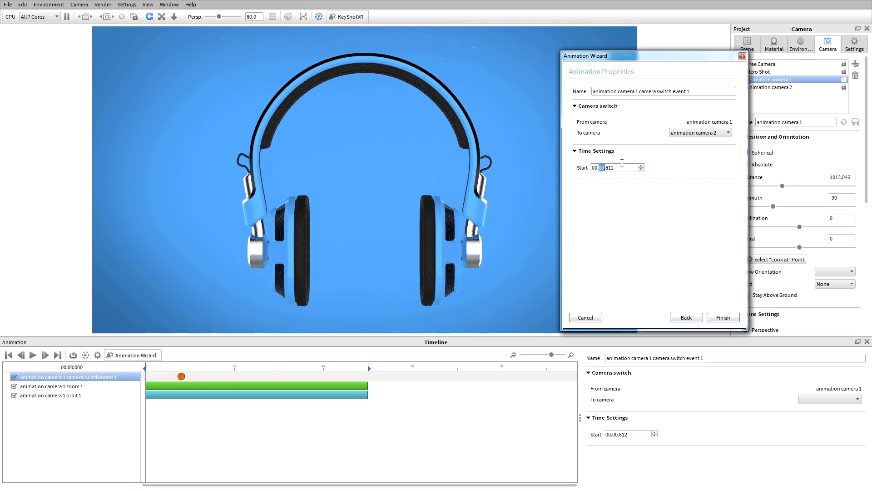
pyautogui.write('050')
pyautogui.press('Tab')
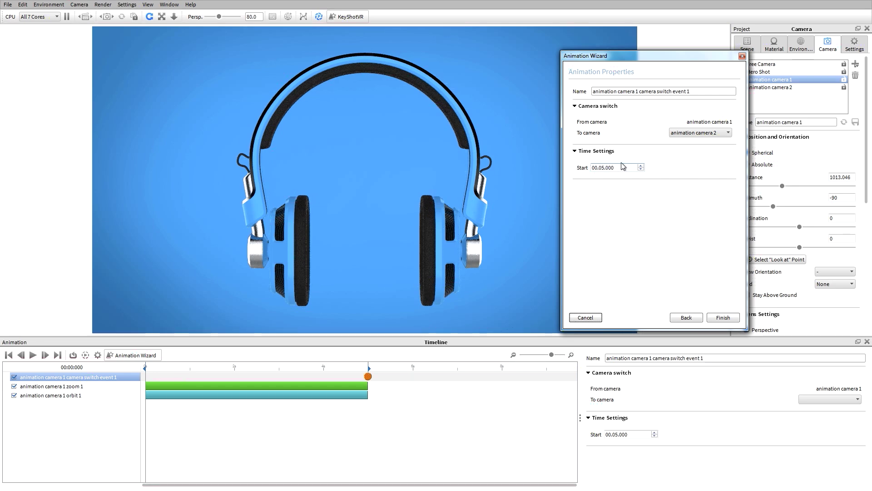
pyautogui.click(723, 318)
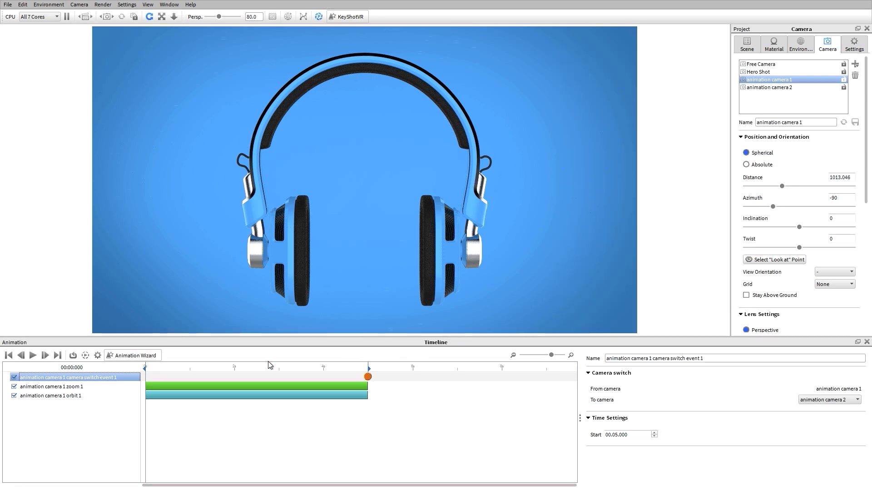
pyautogui.click(794, 87)
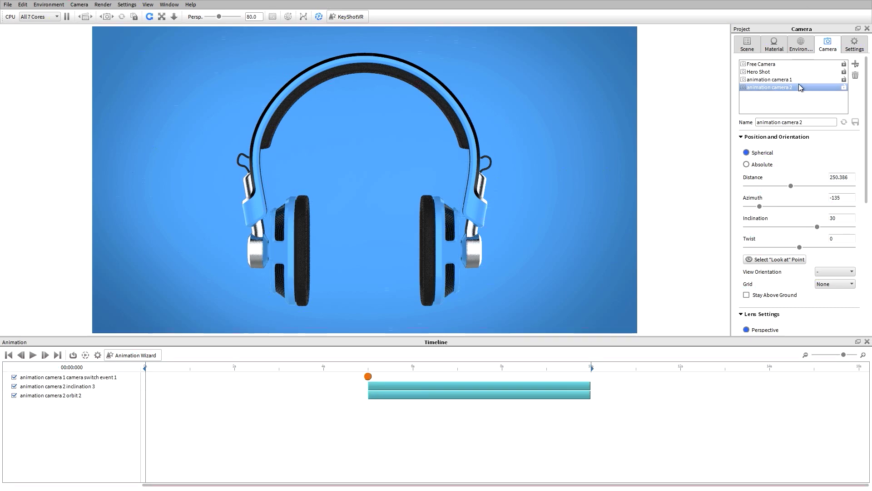
# Step: Play the timeline to watch the 5 s cut into animation camera 2's orbit and tilt
pyautogui.click(30, 357)
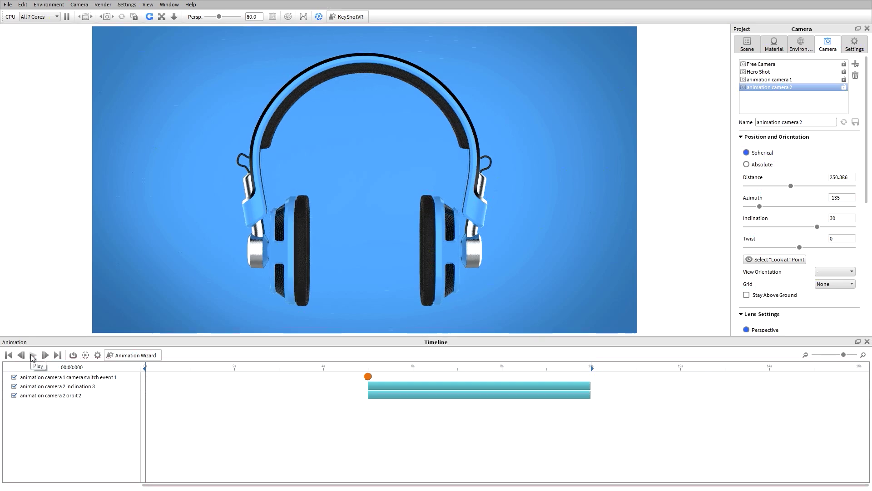